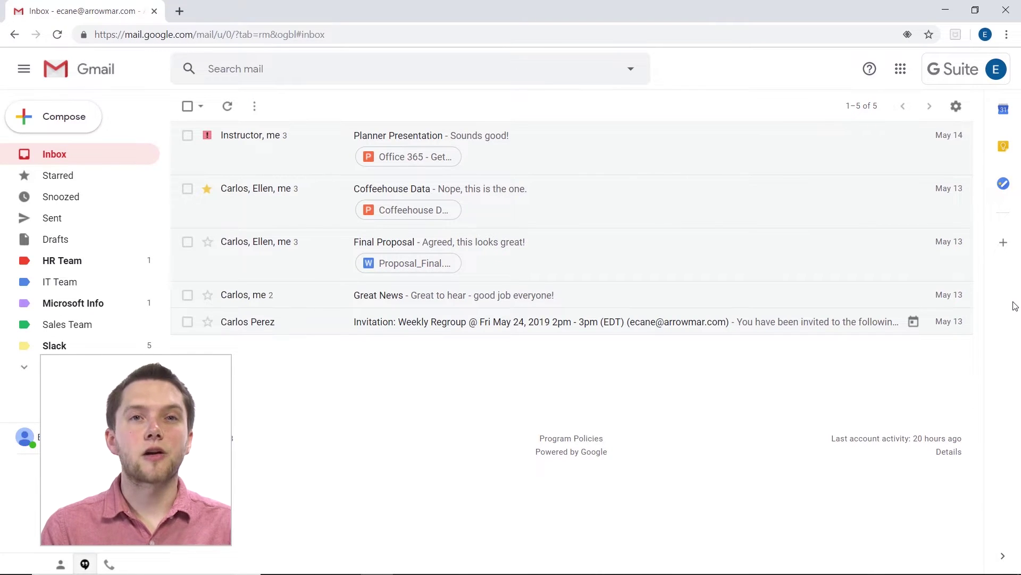
Step: Open the Calendar side panel and switch it to an hourly Day view of Wed, May 29
click(1005, 111)
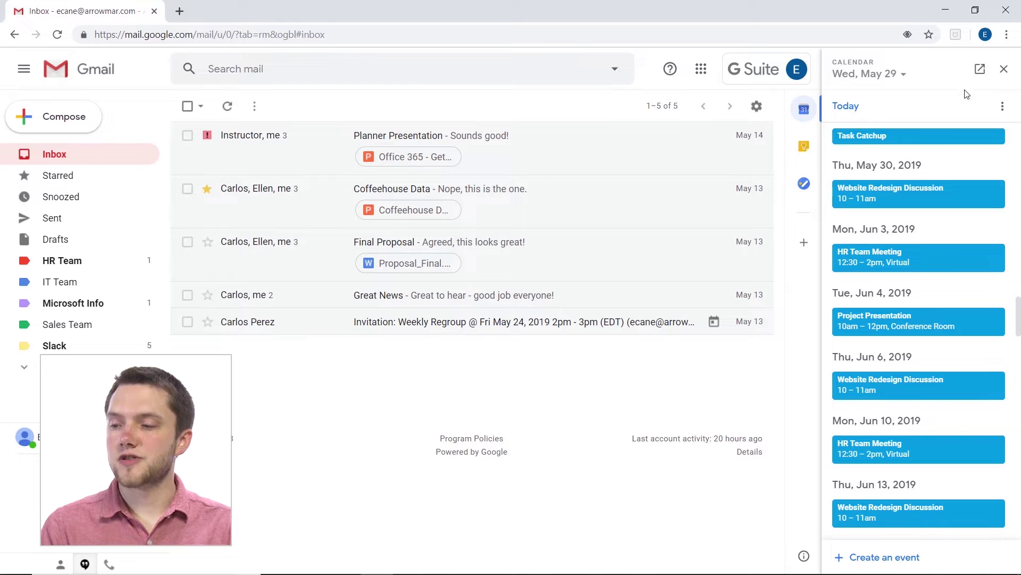
click(909, 76)
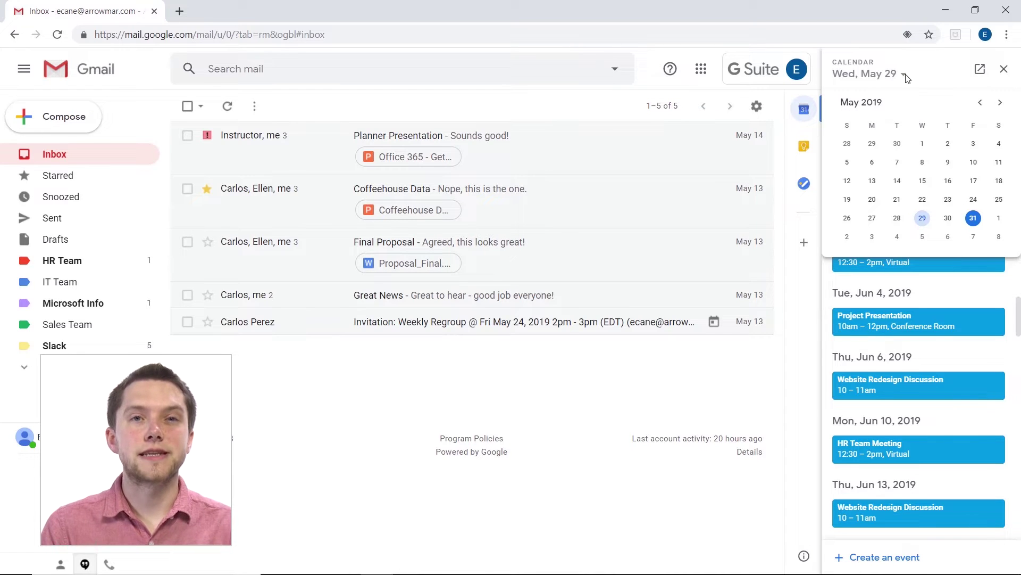
click(905, 75)
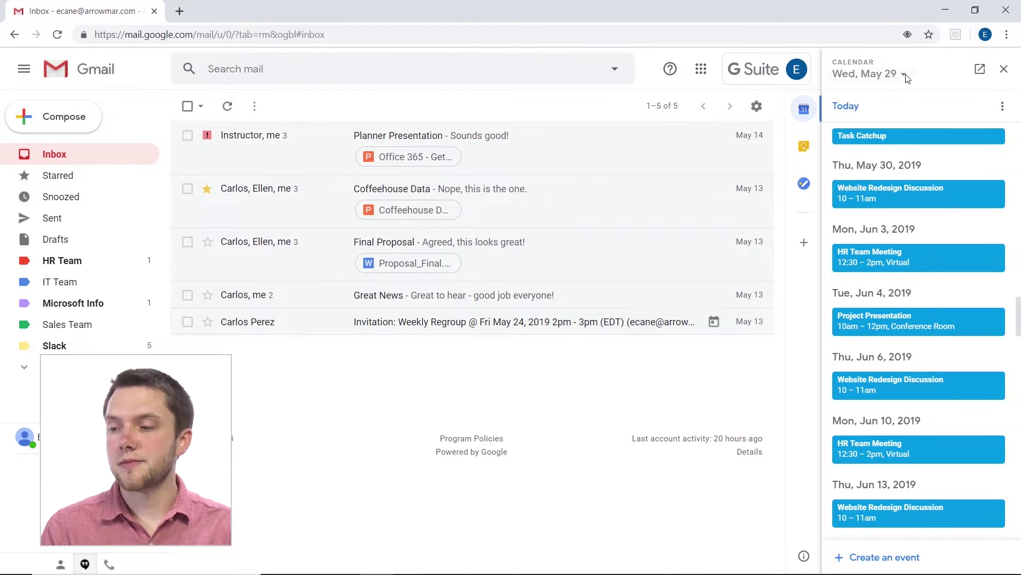
click(1001, 107)
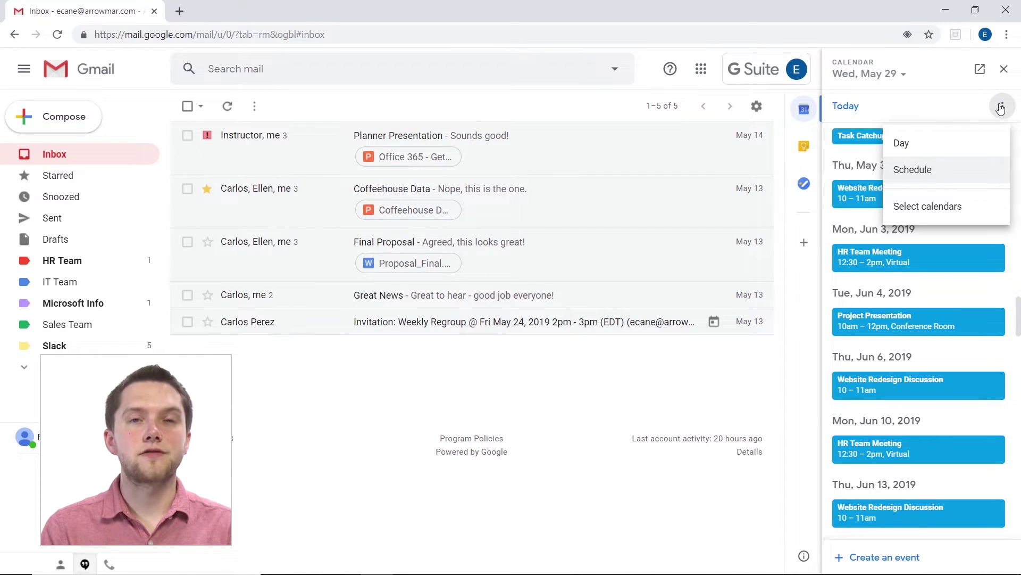
click(930, 150)
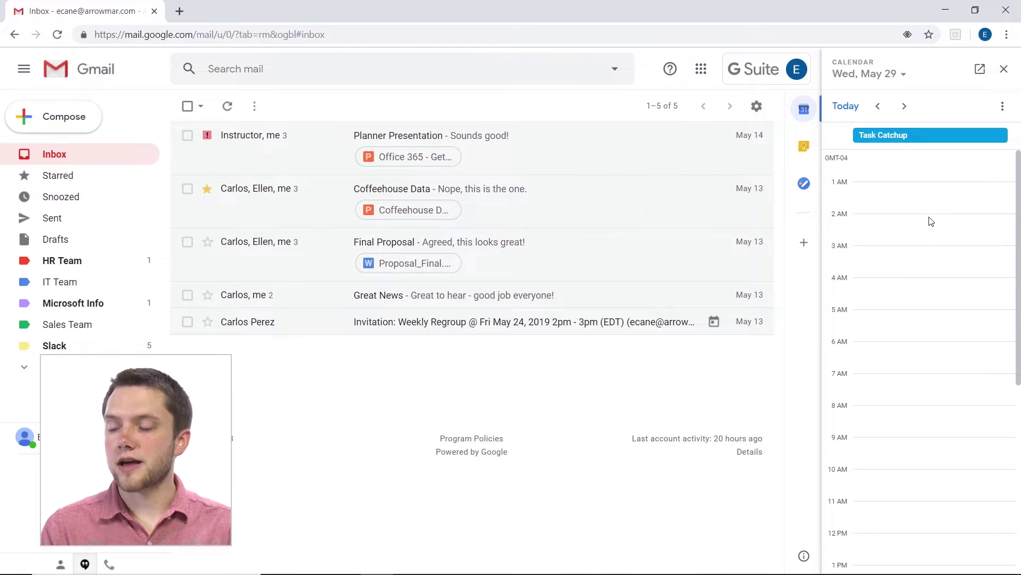
Step: Browse the day view back and forth between Wed, May 29 and Thu, May 30
scroll(929, 233, down, 10)
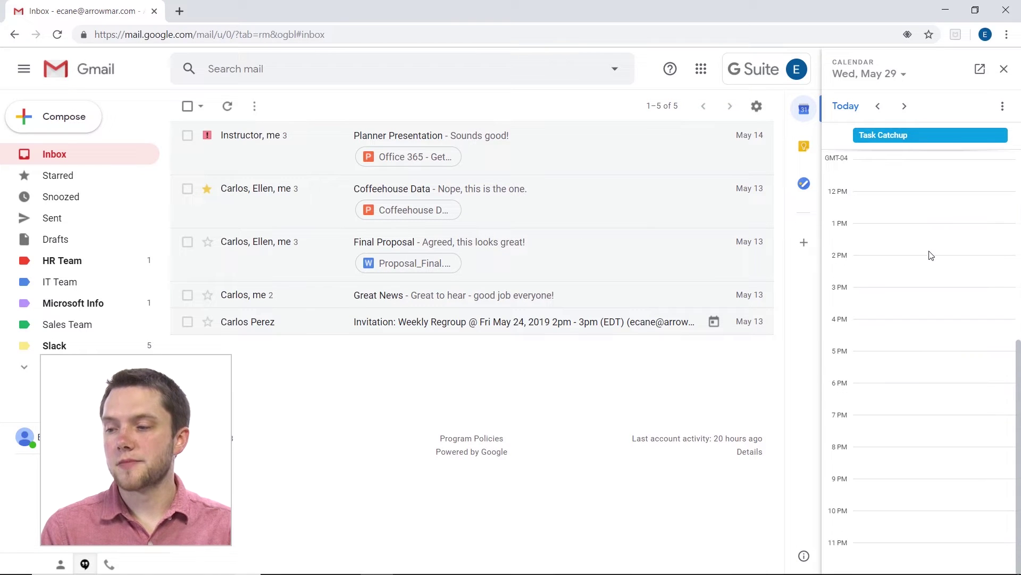
scroll(930, 253, up, 10)
scroll(931, 255, up, 1)
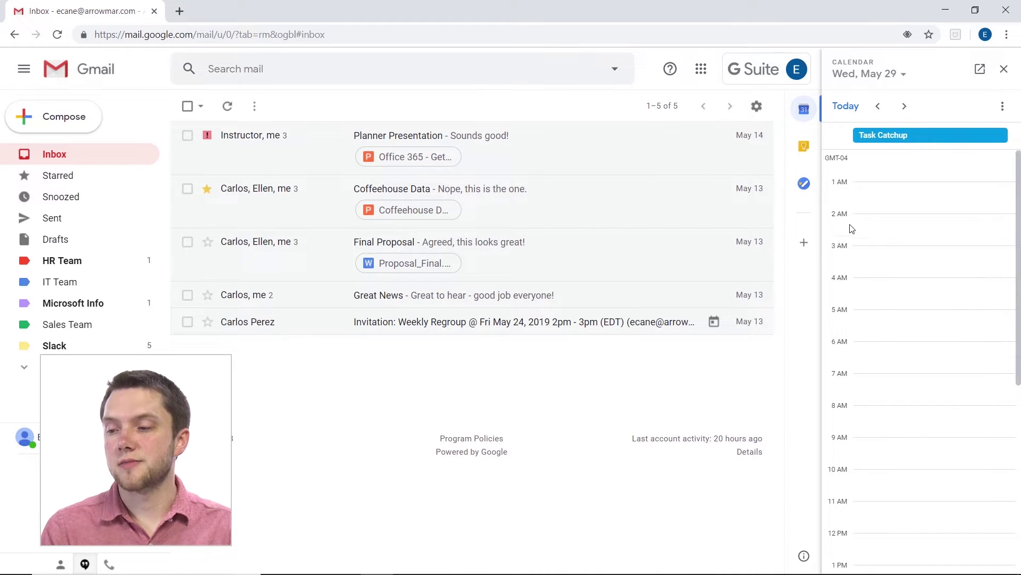
scroll(855, 229, down, 4)
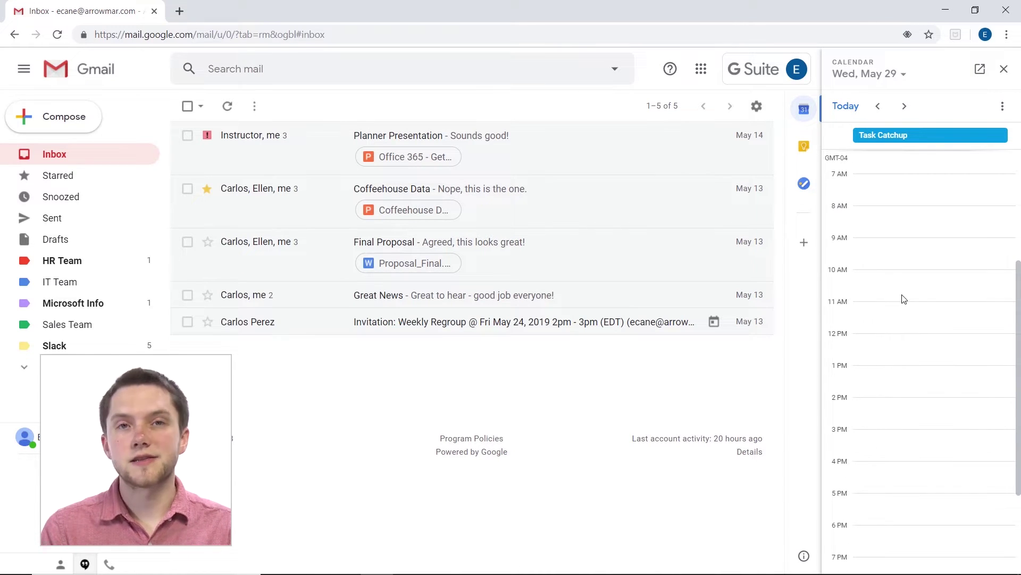
scroll(902, 299, down, 3)
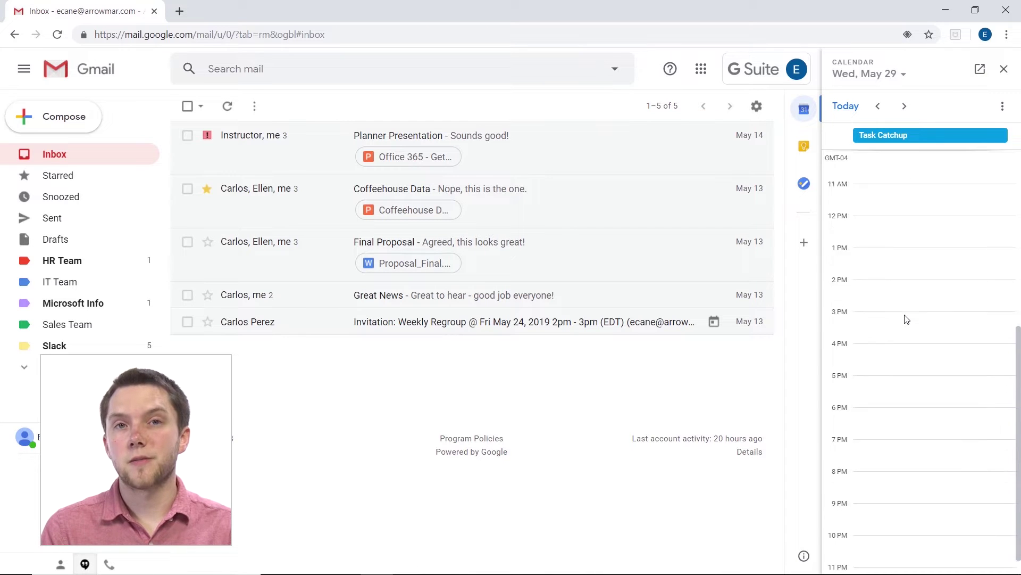
scroll(906, 319, up, 8)
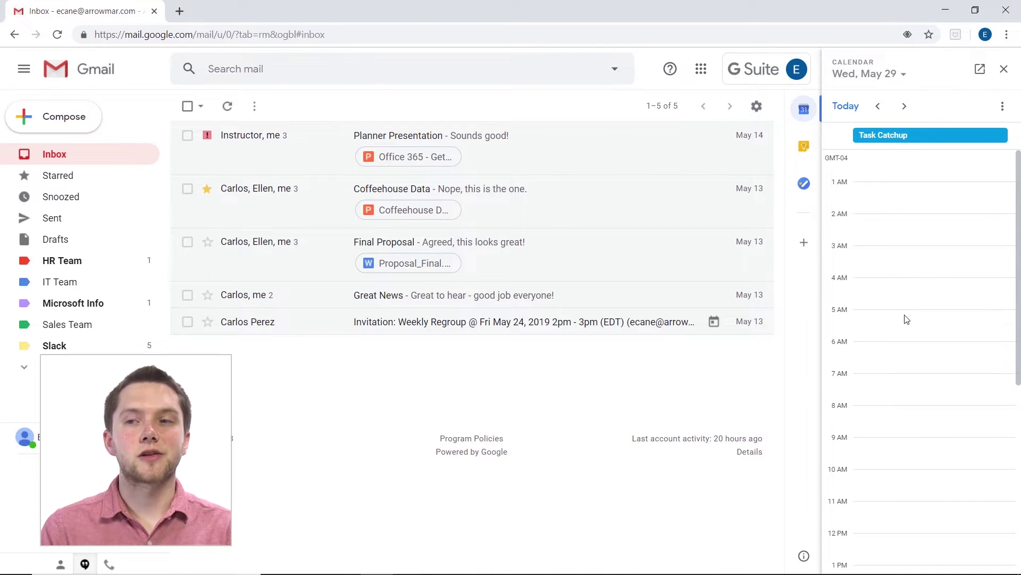
click(904, 106)
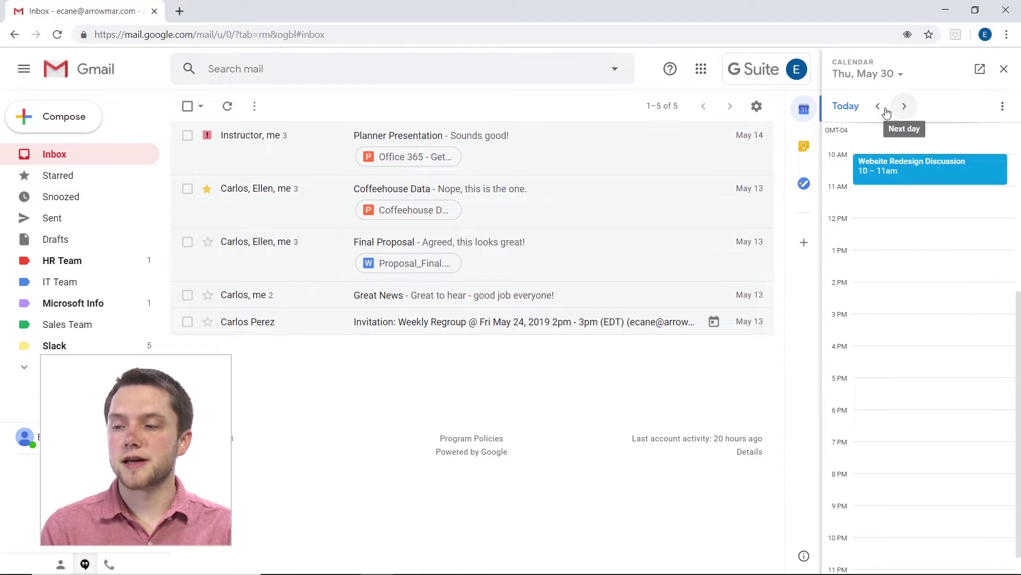
click(877, 106)
click(902, 106)
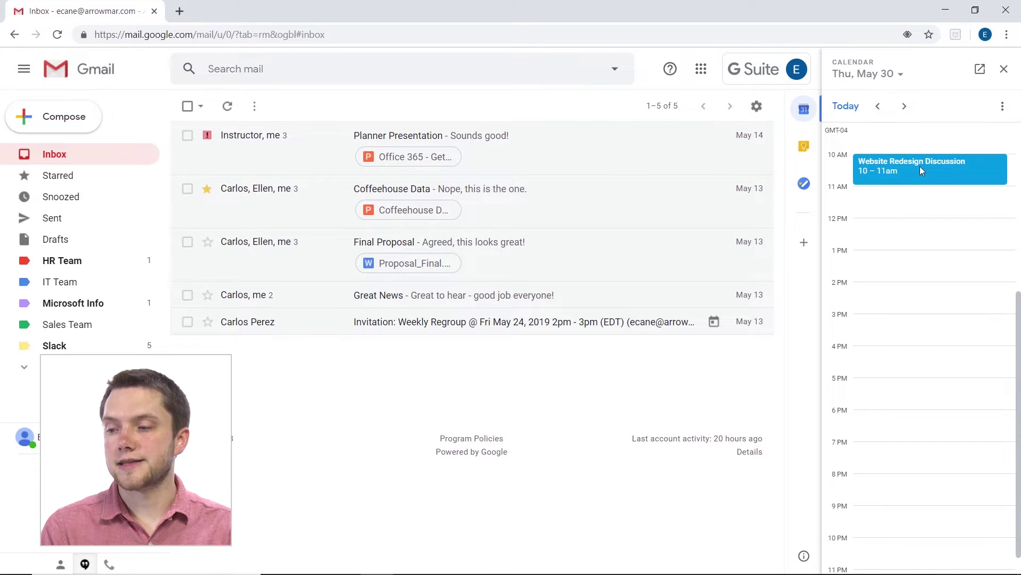
scroll(905, 155, up, 3)
click(878, 106)
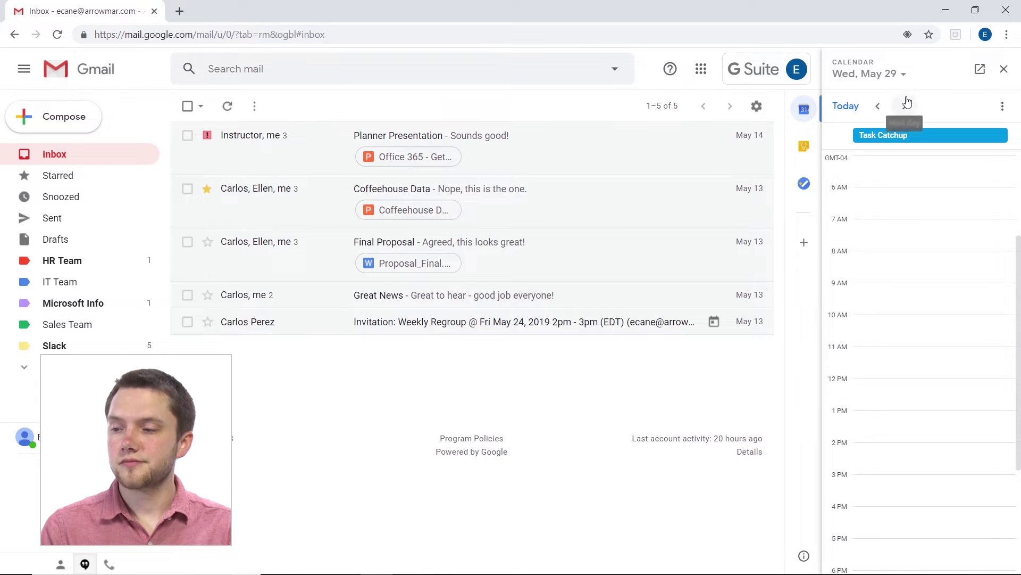
Step: Jump the panel to Saturday, June 1, then switch it to Schedule view
click(899, 74)
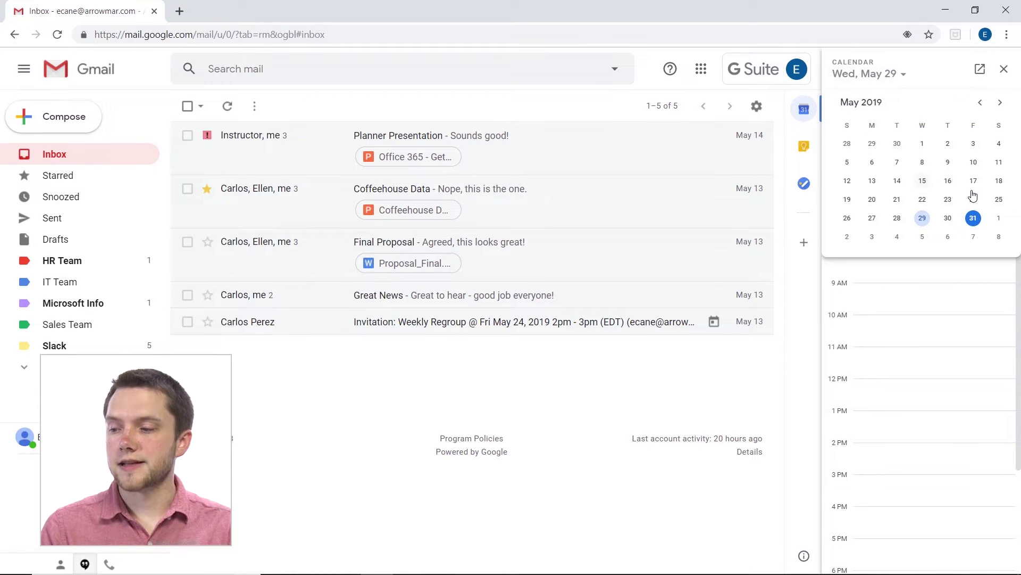
click(998, 220)
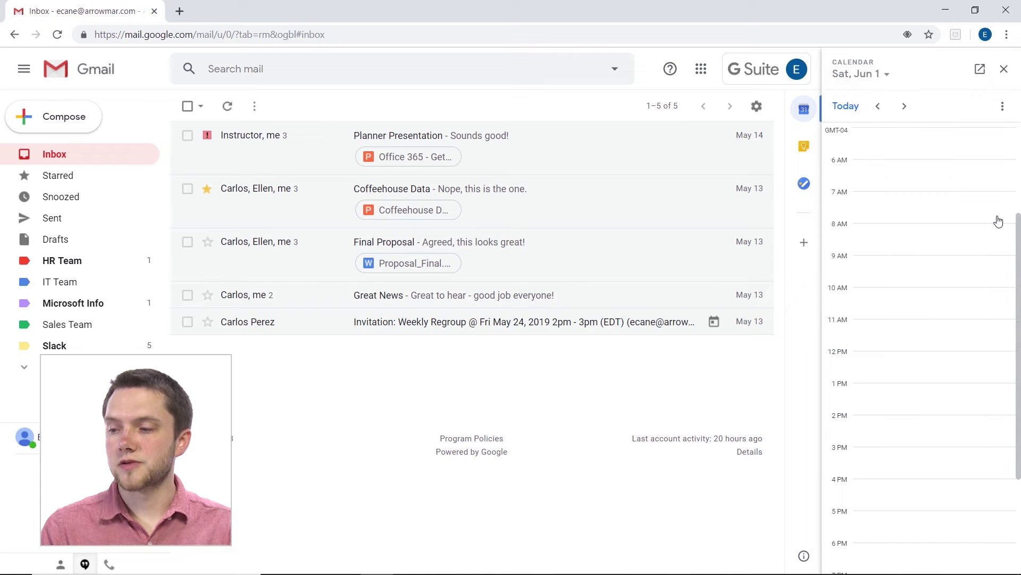
scroll(982, 218, down, 3)
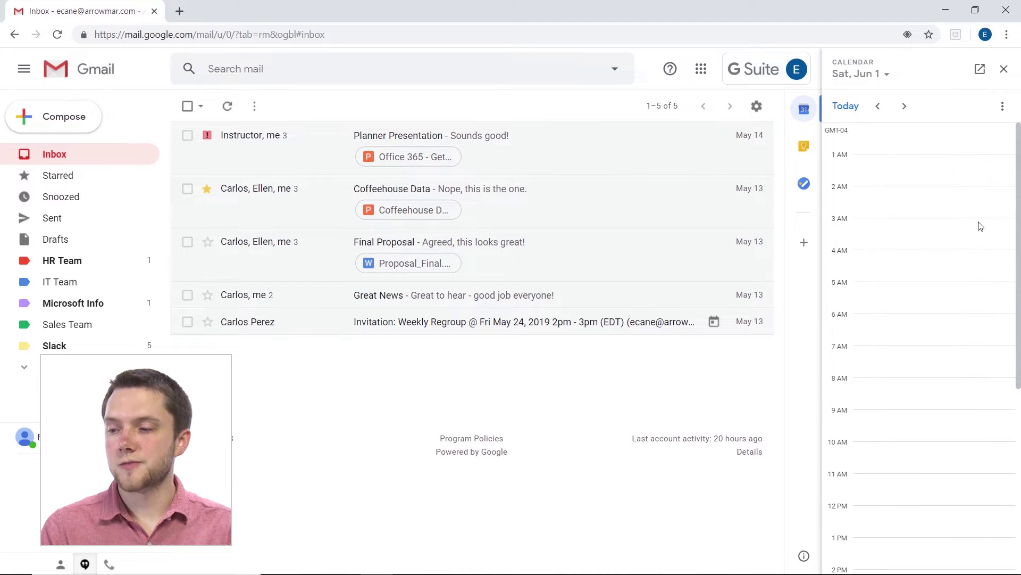
scroll(968, 226, up, 5)
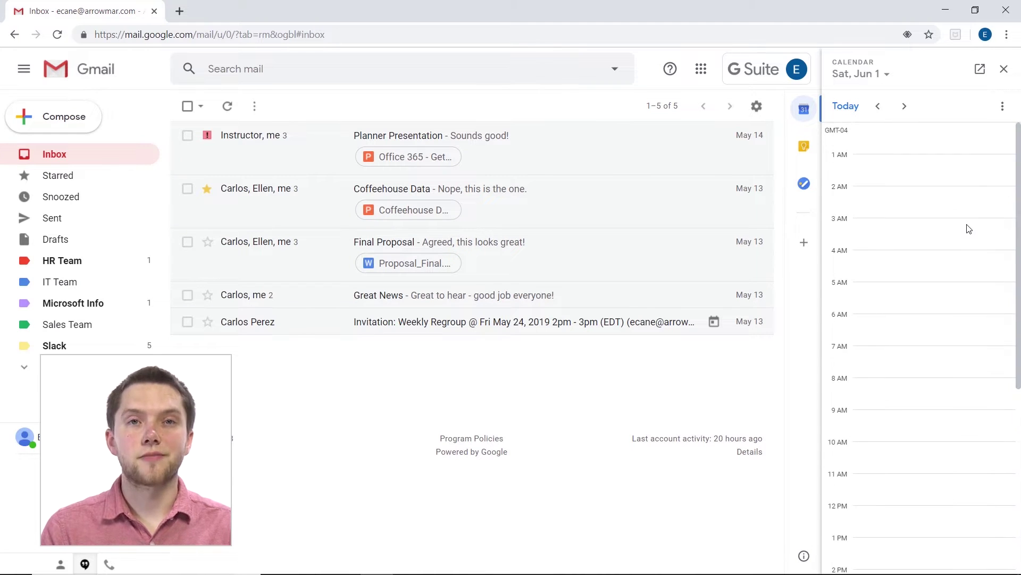
click(1002, 109)
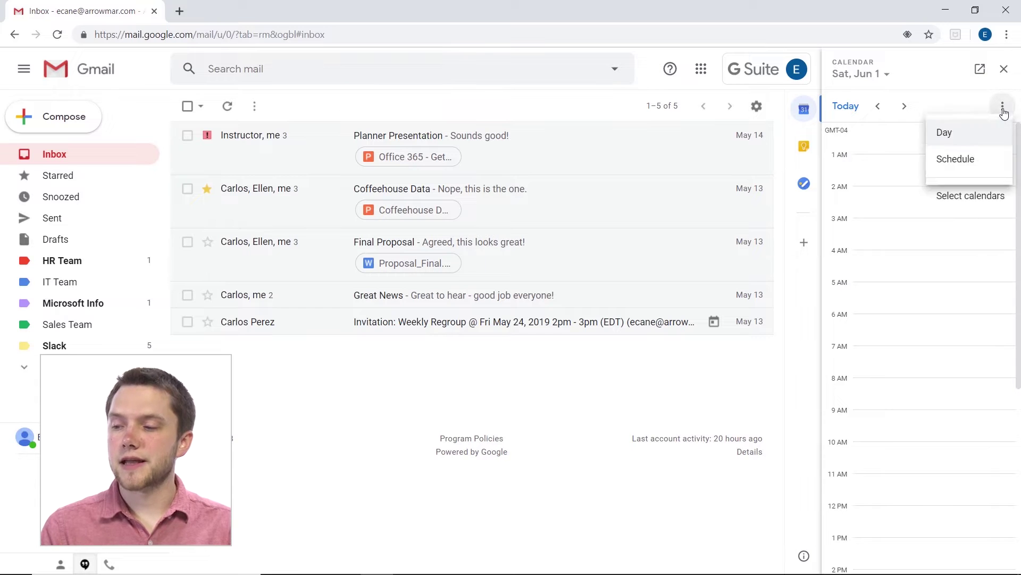
click(953, 171)
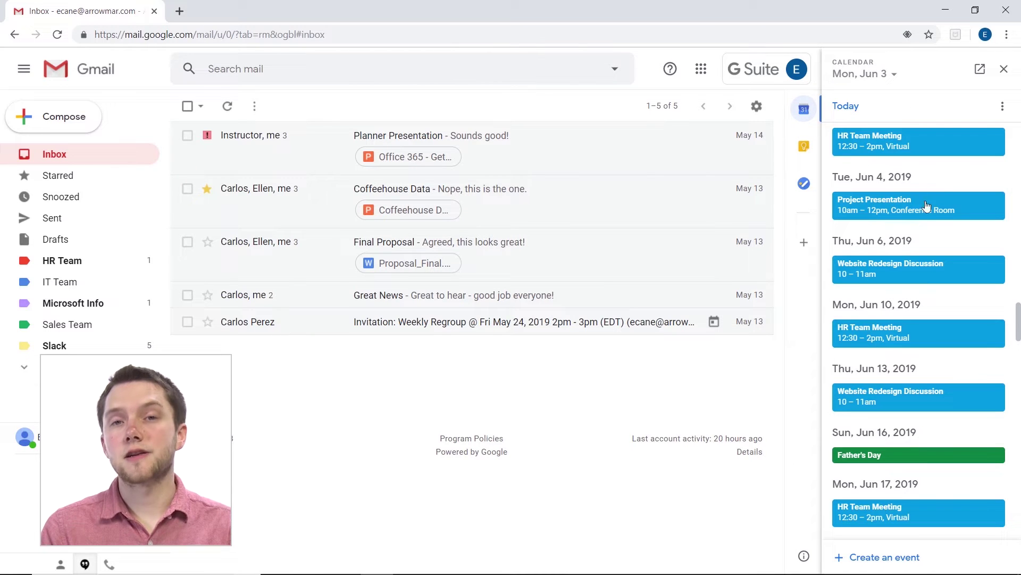
Step: Open the June 3 HR Team Meeting details (12:30–2:00pm, Virtual, three guests)
scroll(907, 230, up, 5)
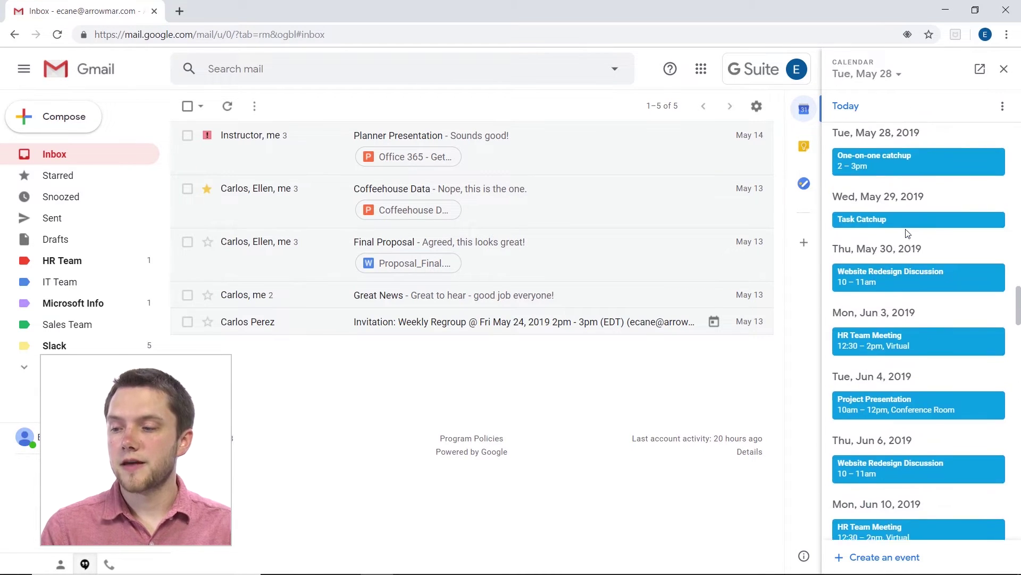
scroll(907, 232, down, 1)
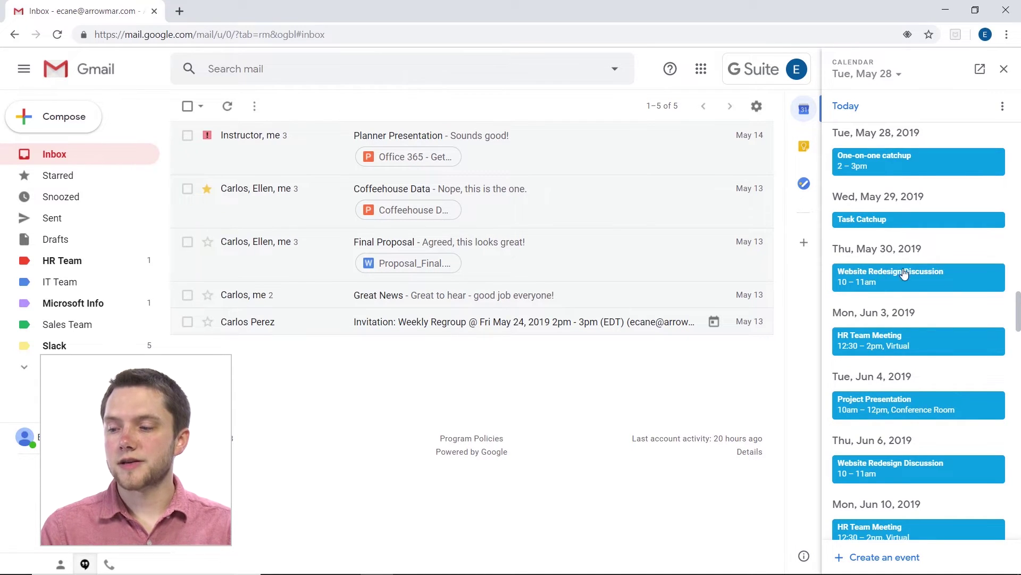
click(890, 347)
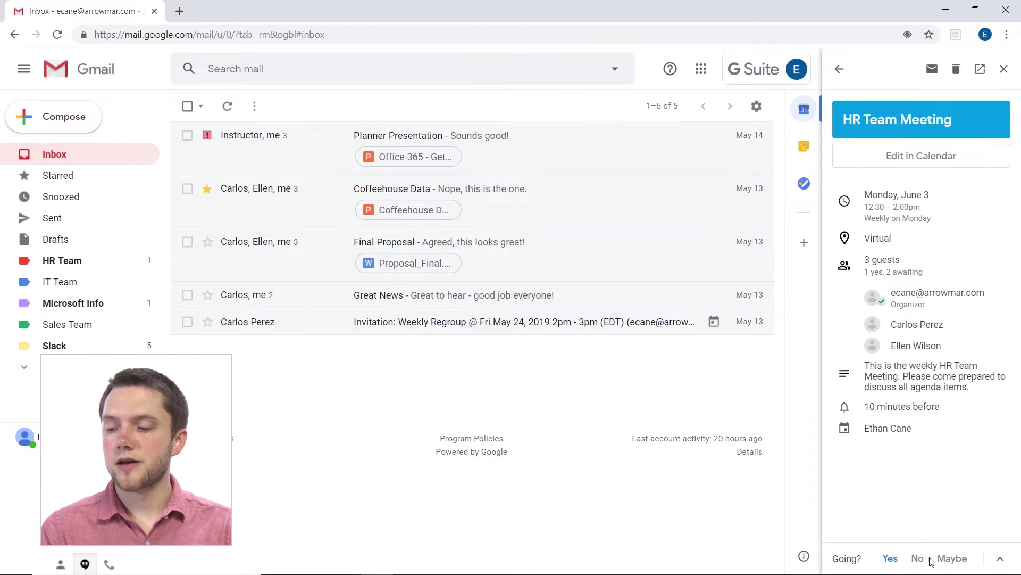
Step: Expand and collapse the RSVP Add note option, then return to the schedule list
click(1001, 558)
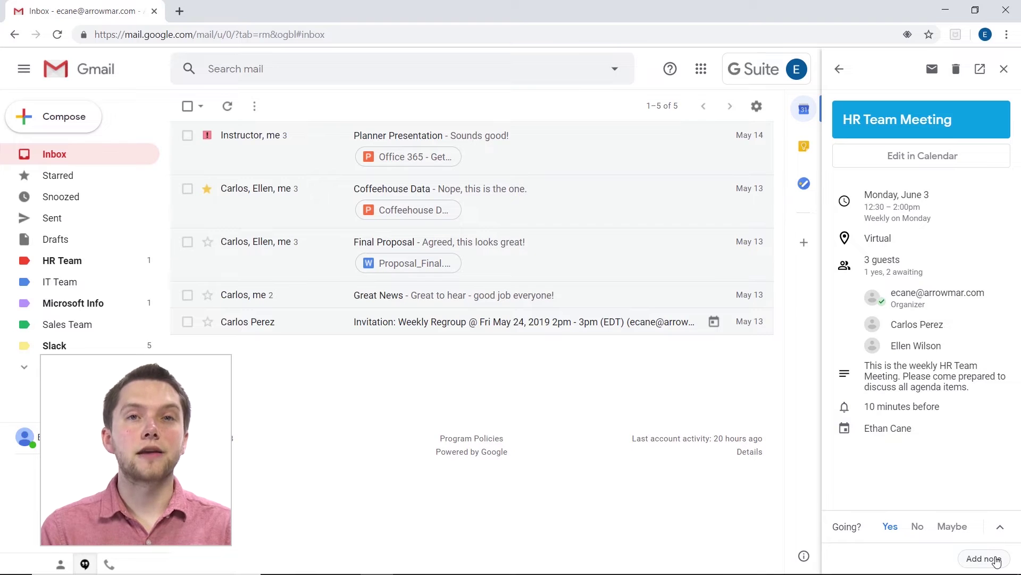
click(1000, 528)
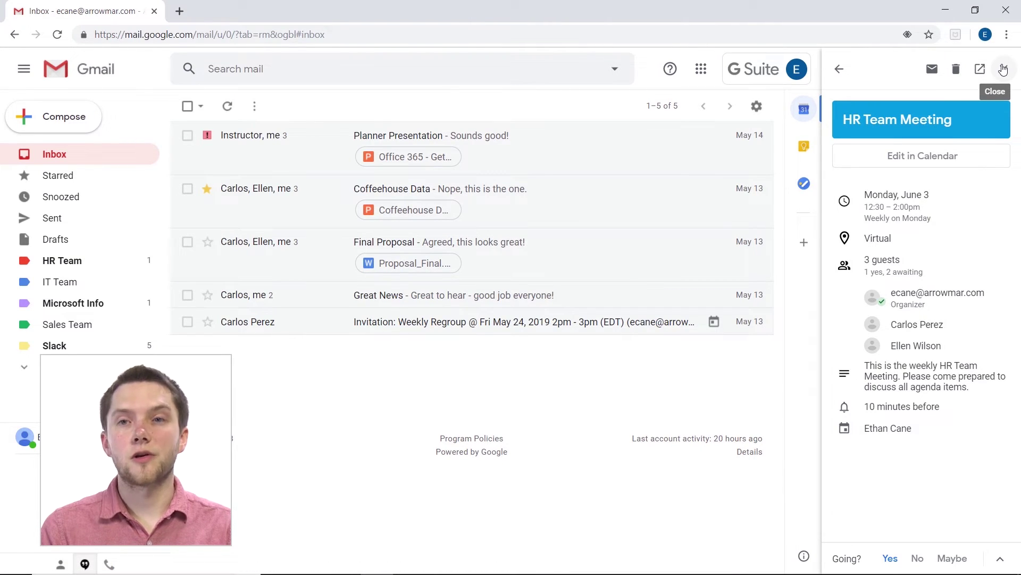
click(840, 69)
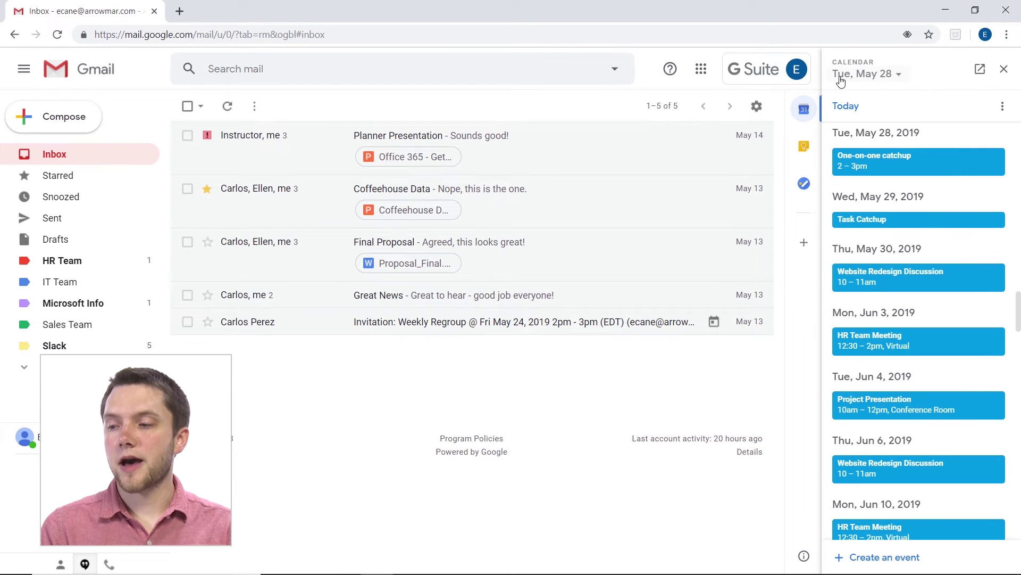
Step: Start a new May 28 event, 11:00am–12:00pm, trying All day, description and guest fields without saving
click(884, 557)
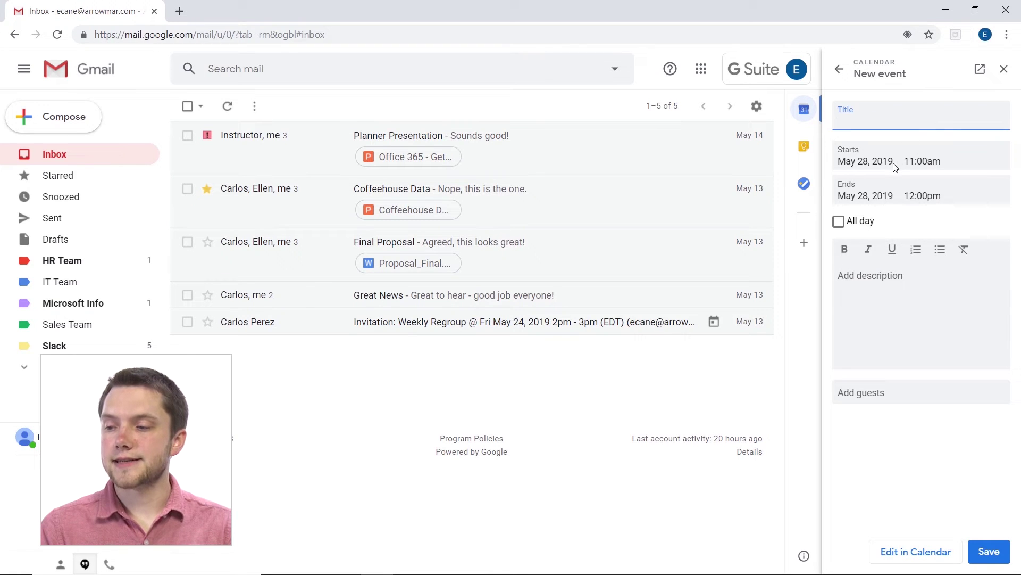
click(845, 224)
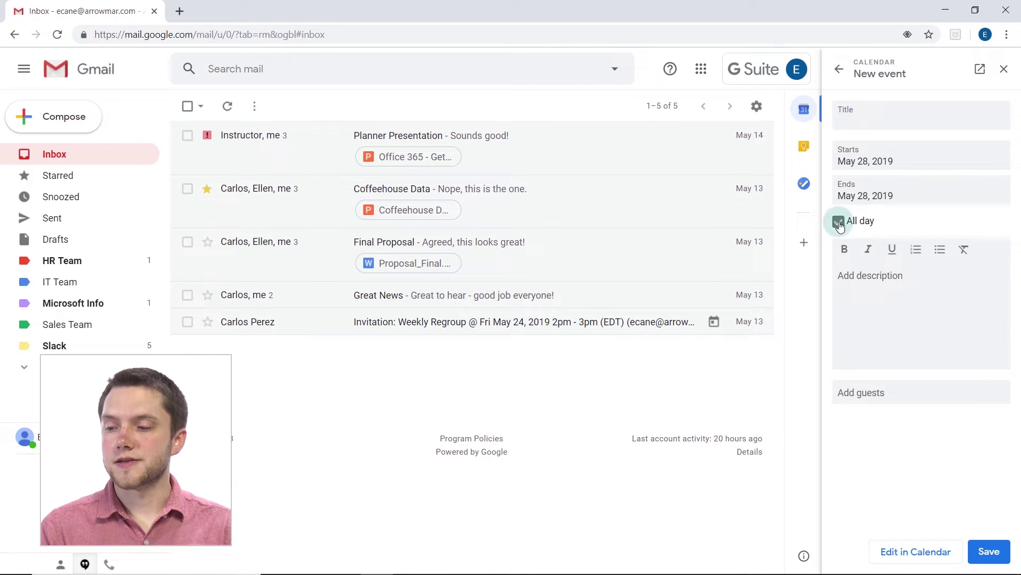
click(839, 223)
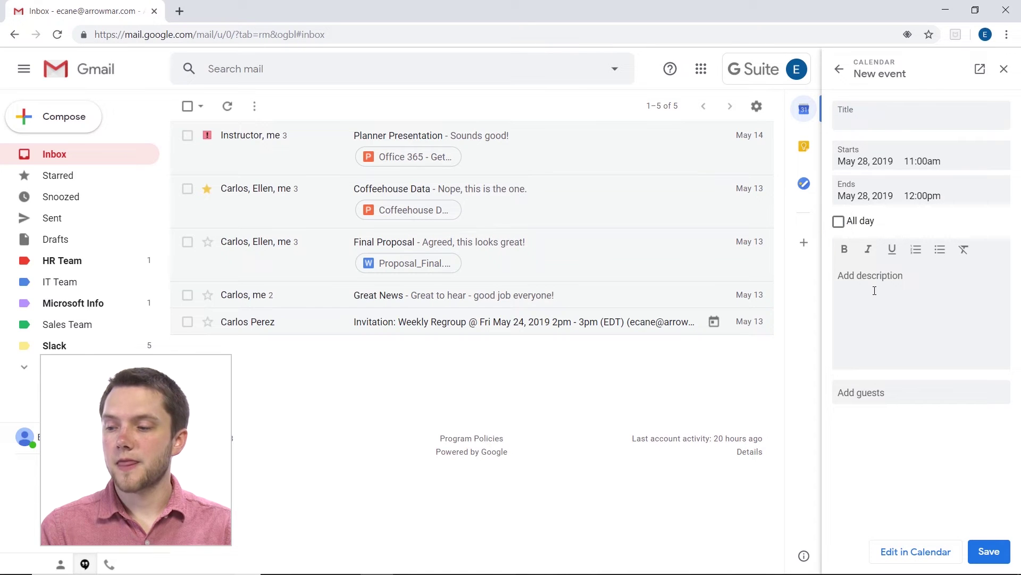
click(843, 285)
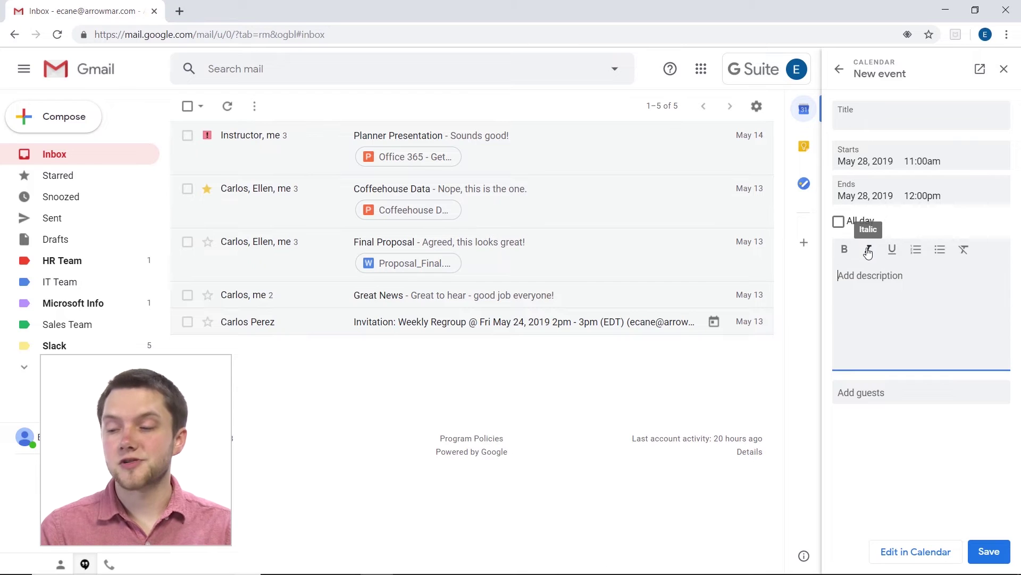
click(878, 392)
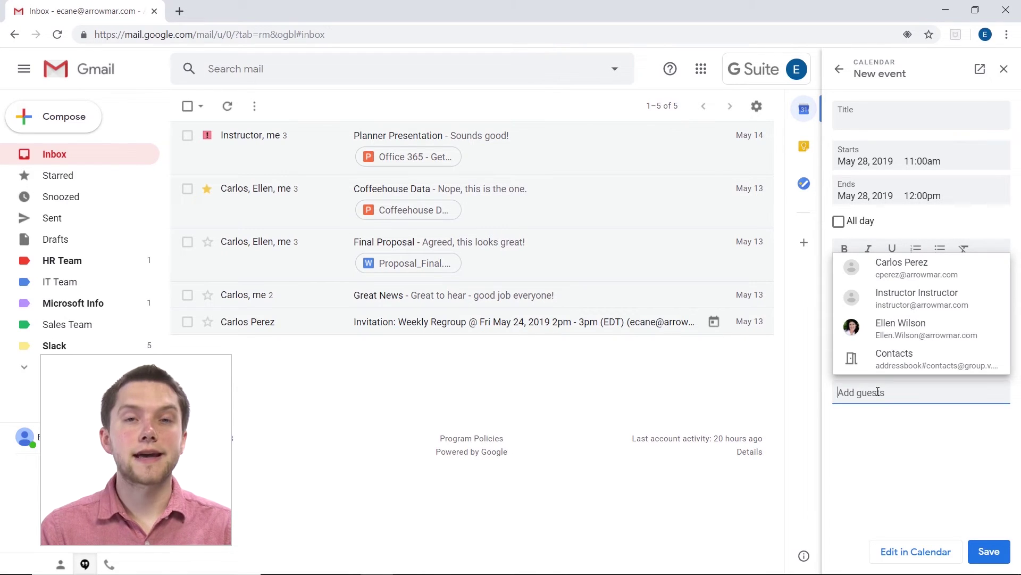
click(880, 442)
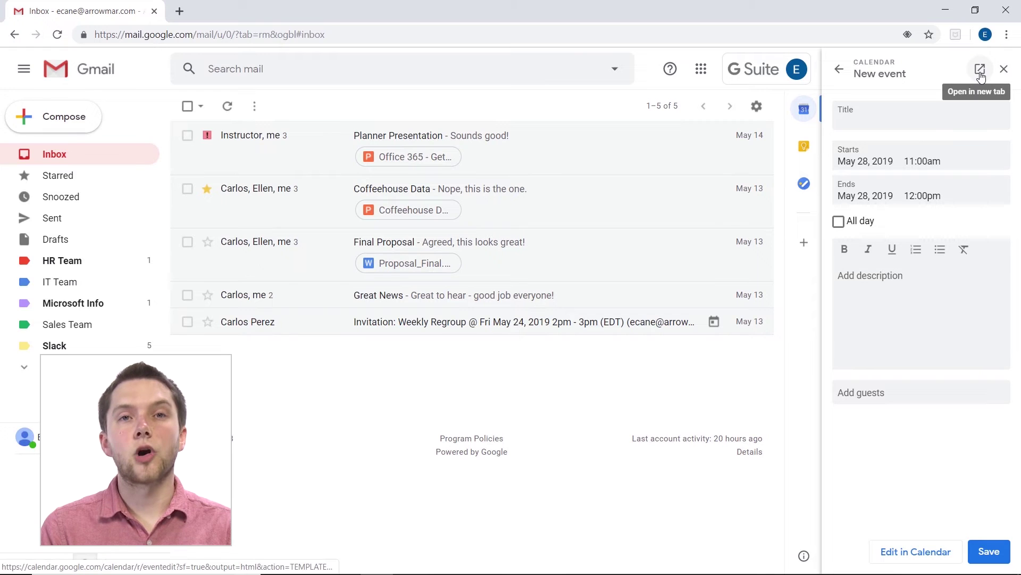
Step: Review the untitled event in full Google Calendar (Find a Time, Busy), then discard it and close the tab
click(919, 548)
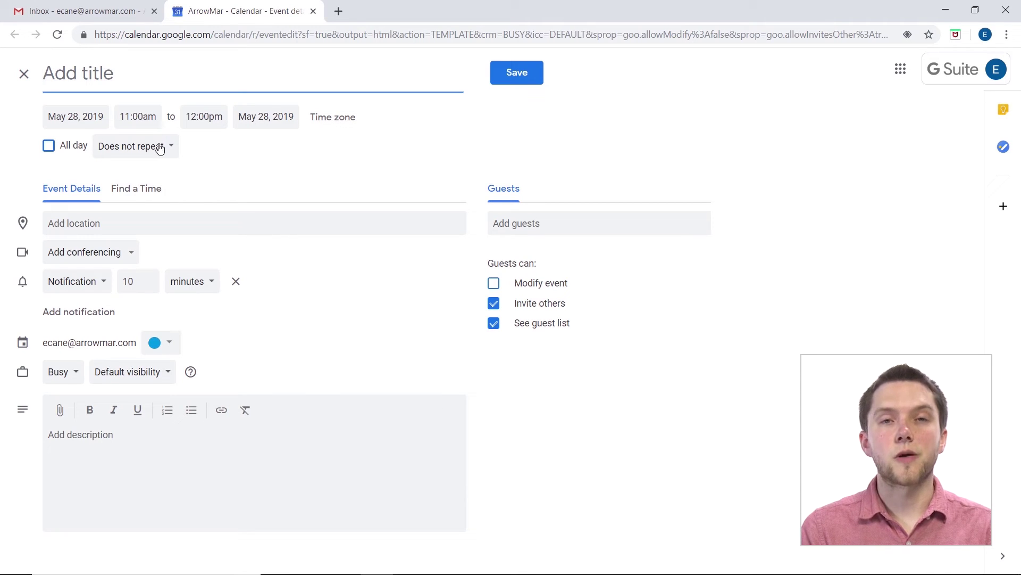
click(148, 190)
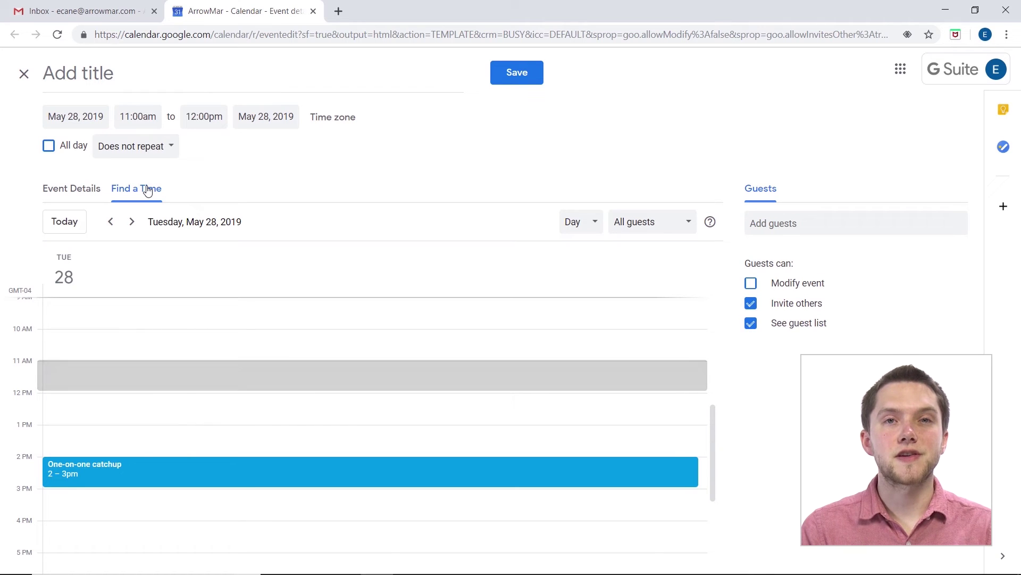
click(70, 191)
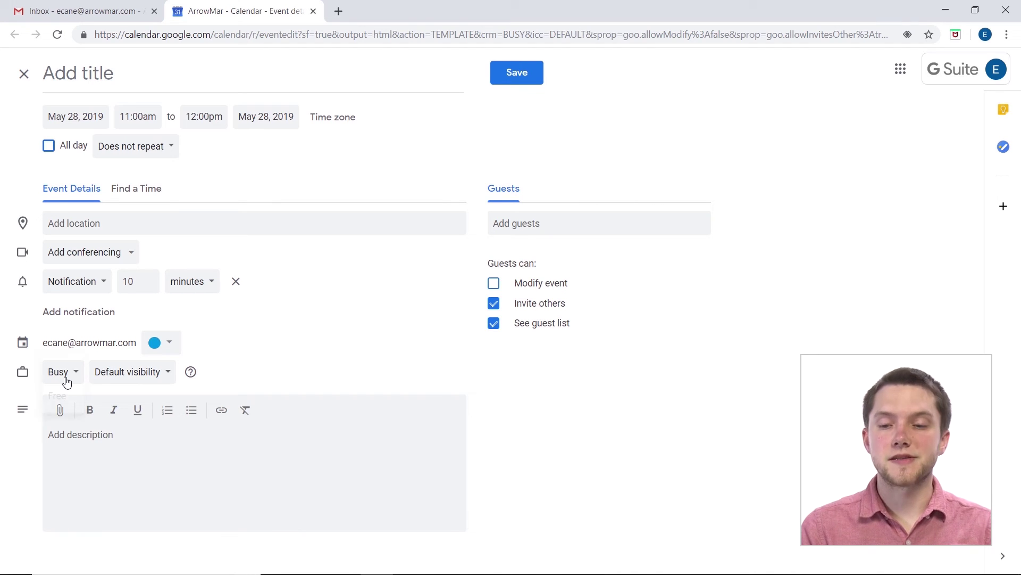
click(71, 377)
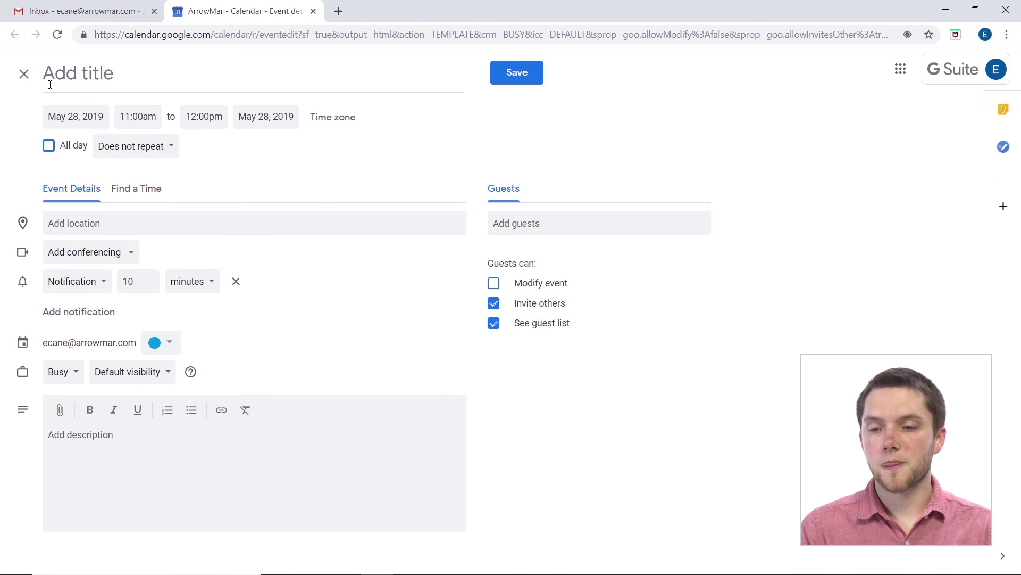
click(22, 74)
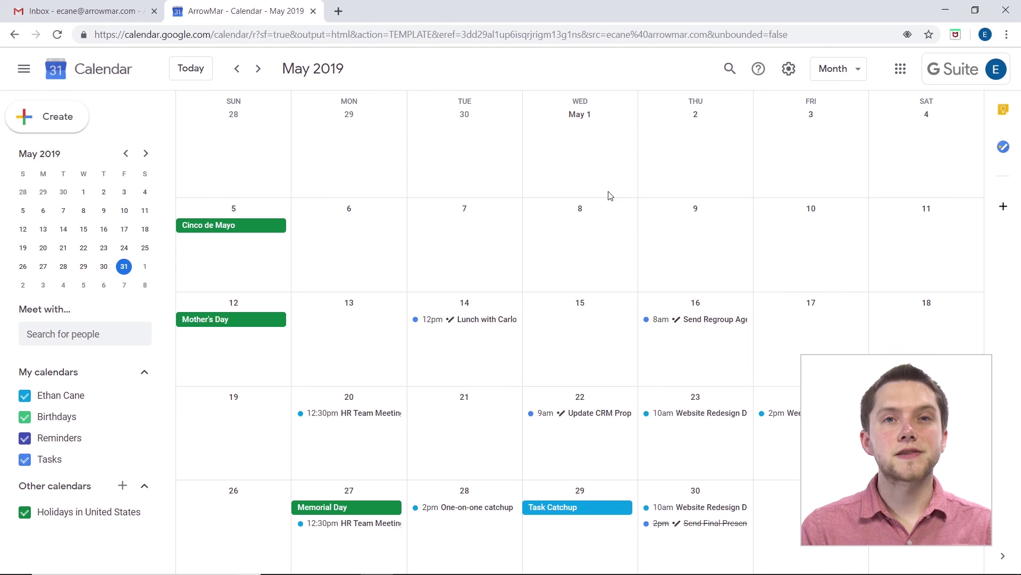
click(314, 11)
Step: View Task Catchup, then open Website Redesign Discussion and cancel its deletion, keeping it scheduled
click(874, 219)
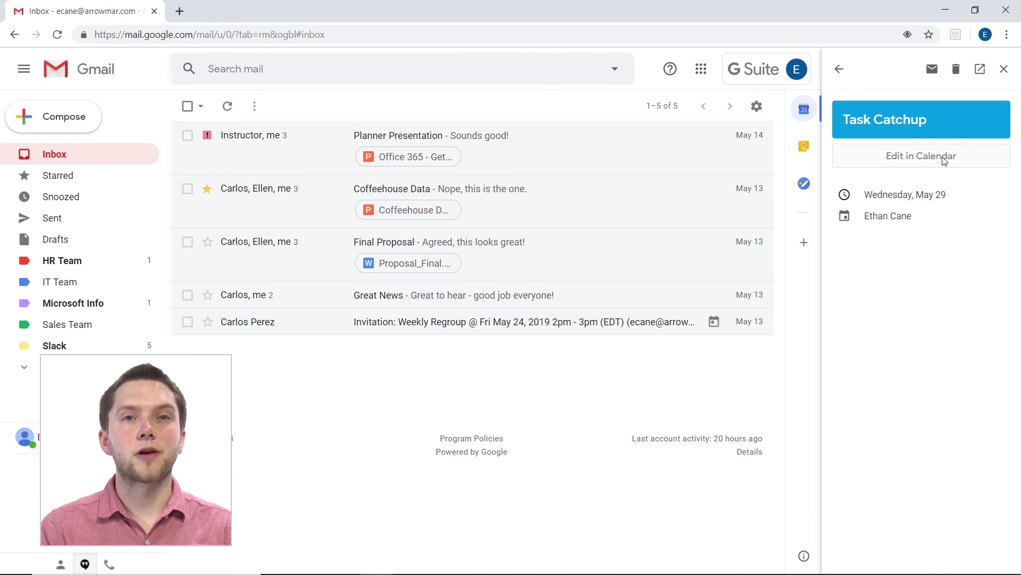
click(840, 78)
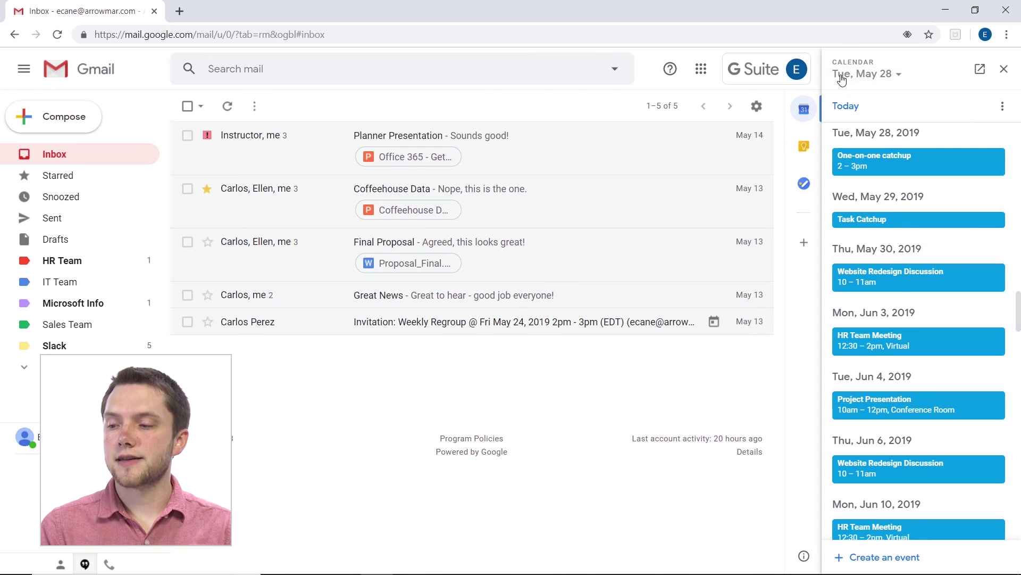
click(898, 281)
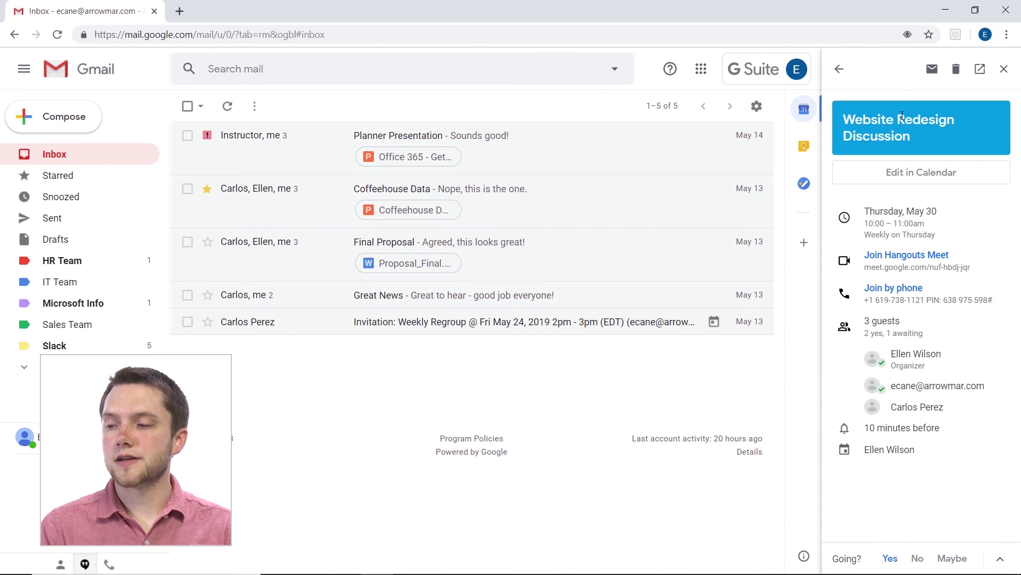
click(956, 75)
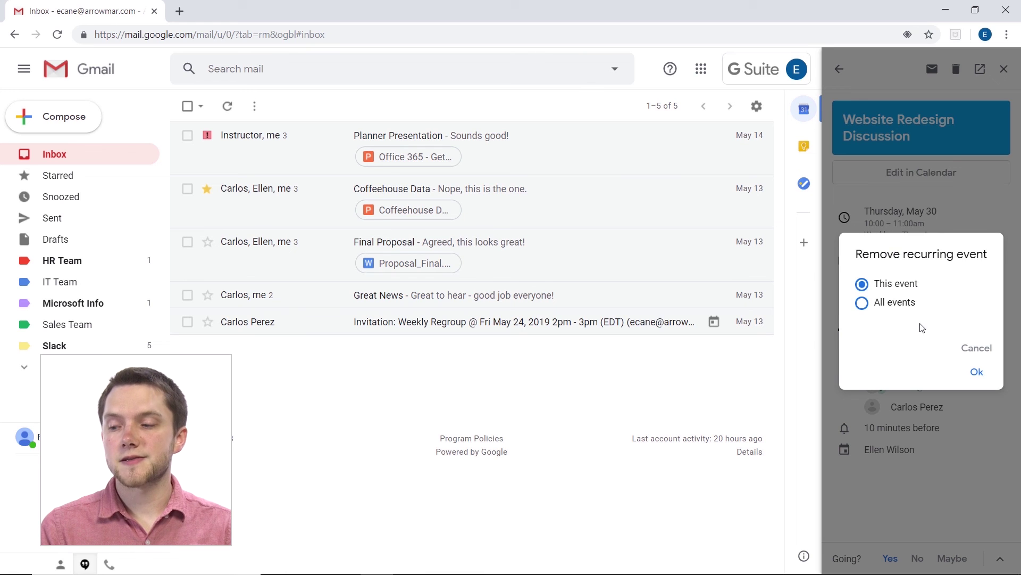
click(973, 346)
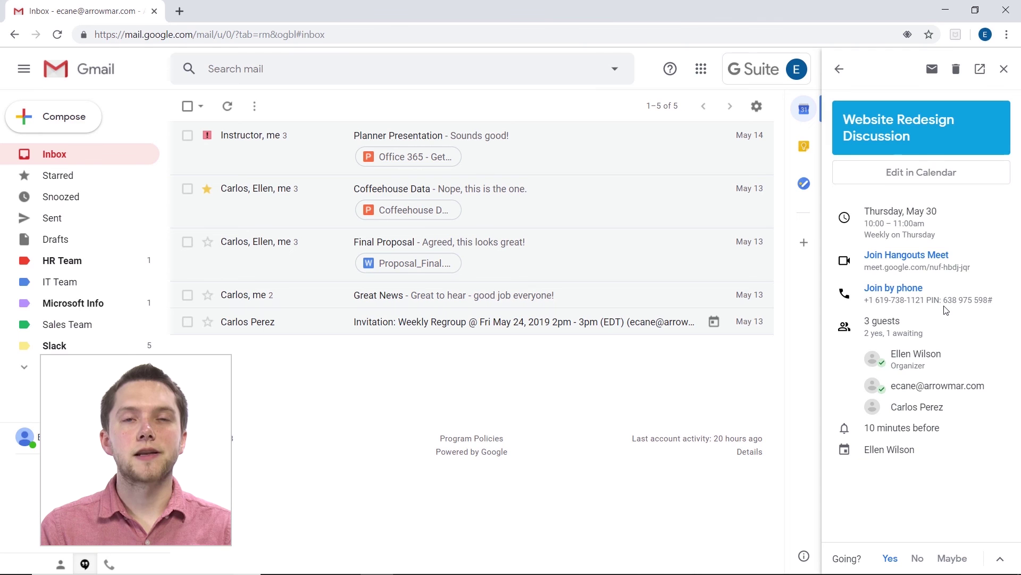
click(839, 69)
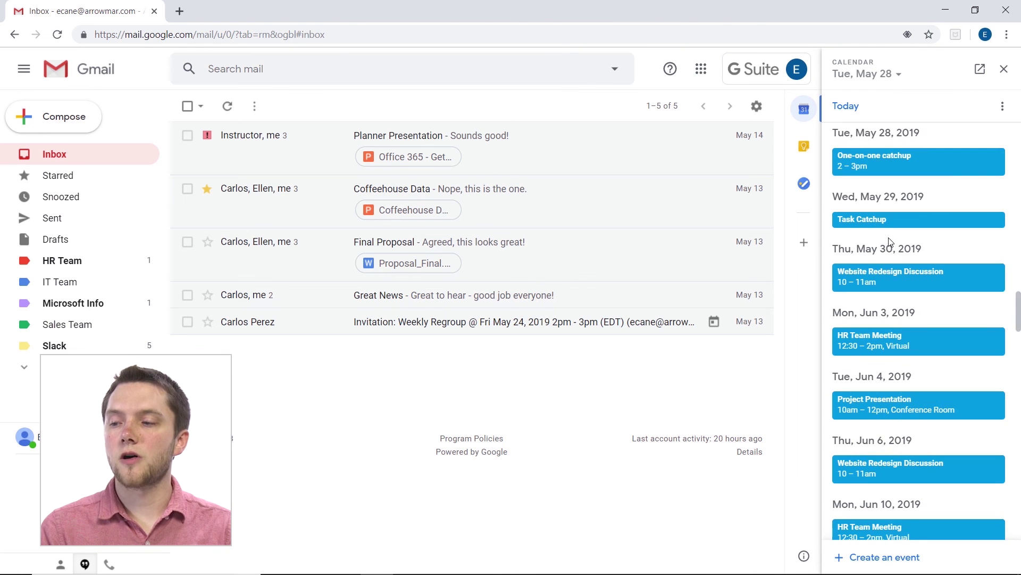